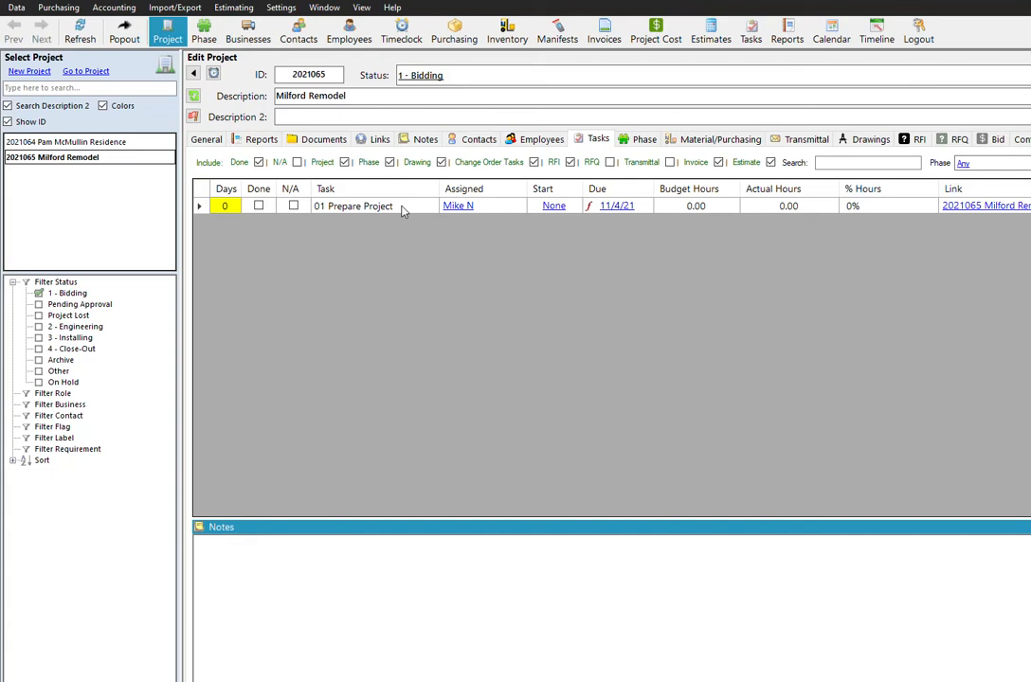
# Open the details of the 01 Prepare Project task, look at its checklist, and close the details.
pyautogui.click(353, 207)
pyautogui.rightClick(352, 204)
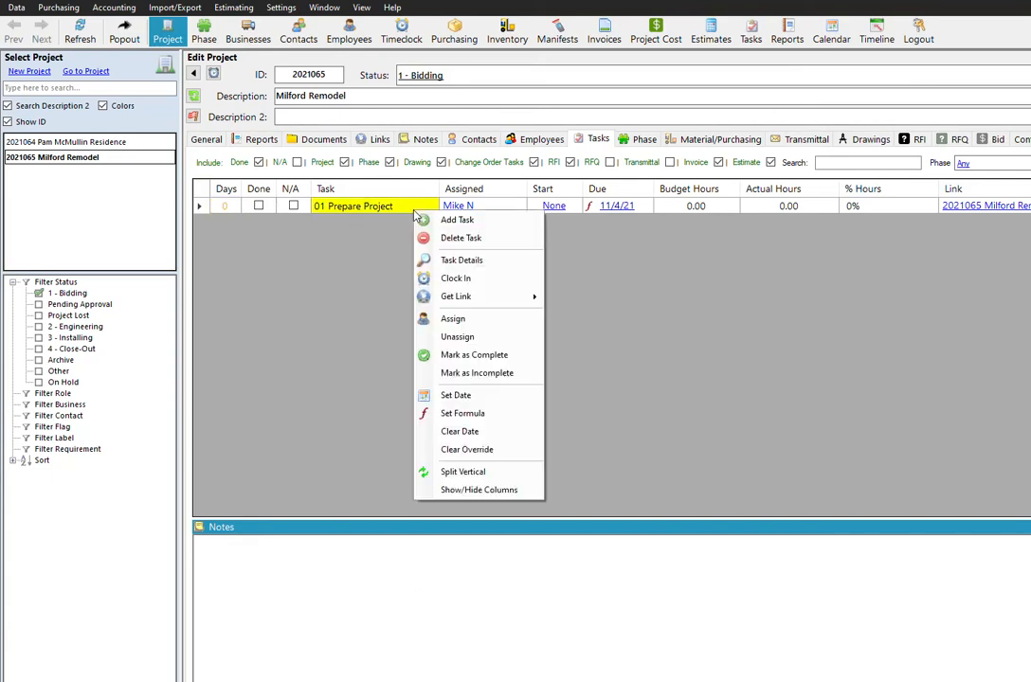
pyautogui.click(461, 263)
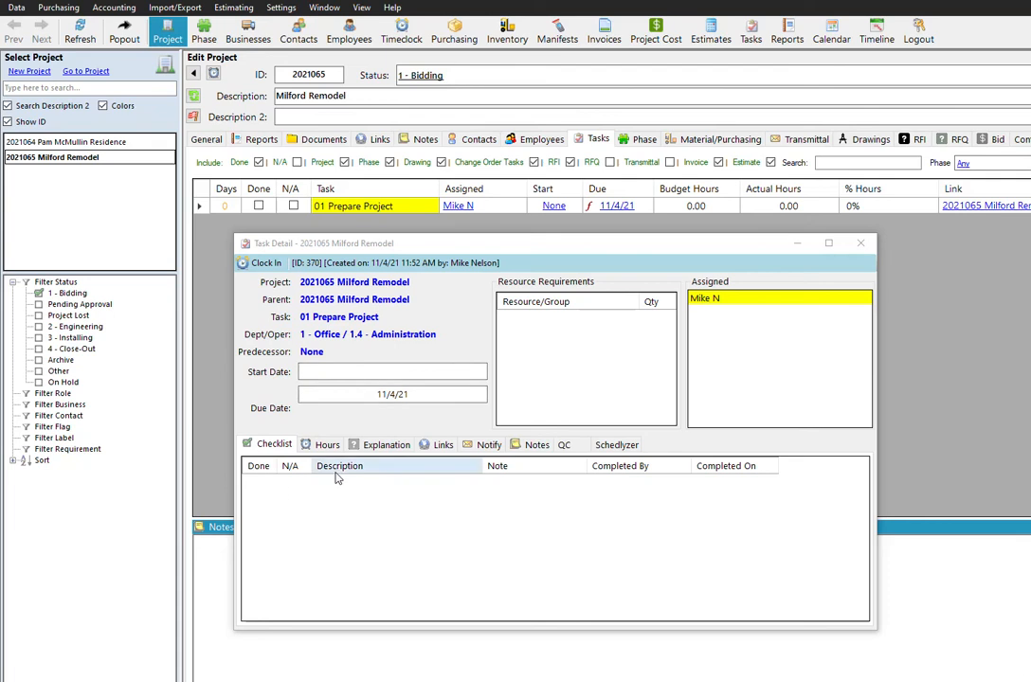
pyautogui.click(859, 244)
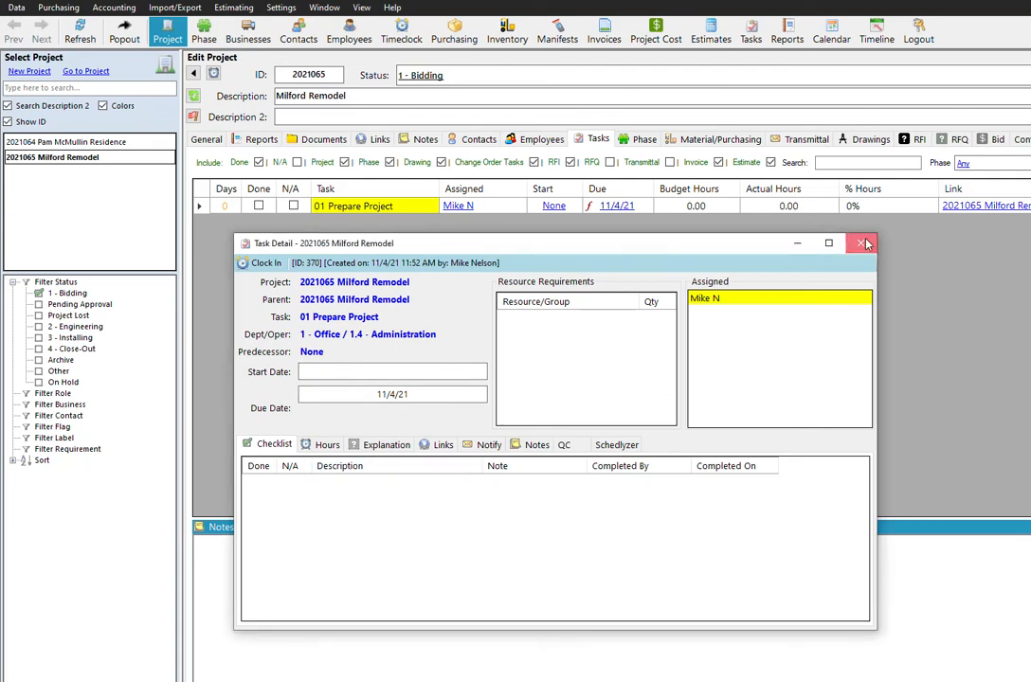
# Try toggling the completion status of the 01 Prepare Project task in the task list.
pyautogui.click(259, 206)
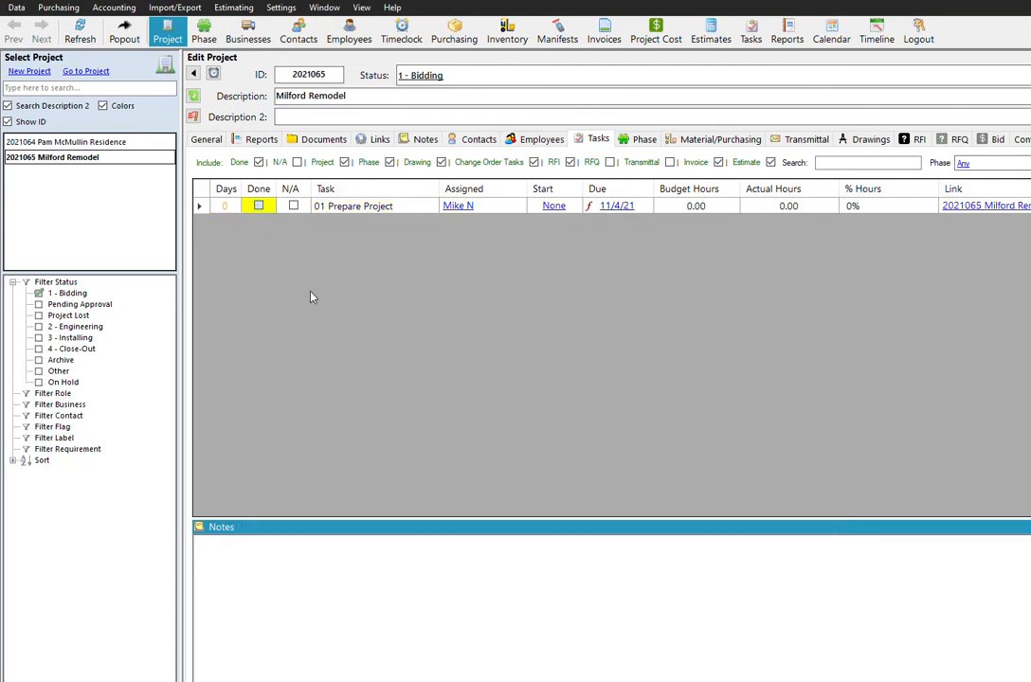
pyautogui.click(260, 208)
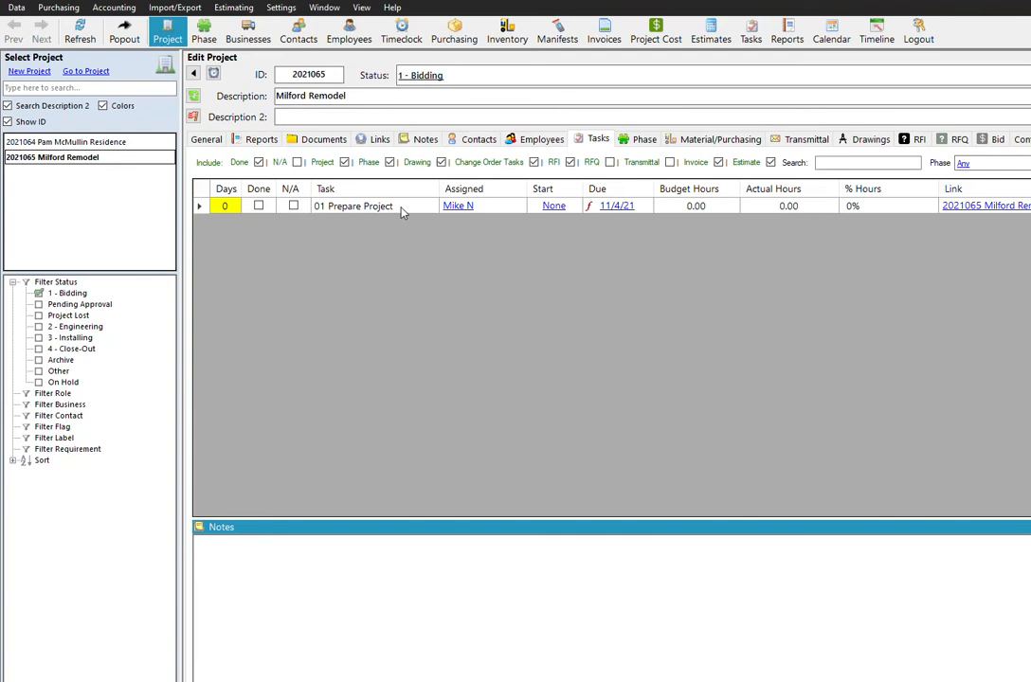
# Open the 01 Prepare Project task's details and add the checklist item "Add Project Documents".
pyautogui.rightClick(402, 209)
pyautogui.click(445, 262)
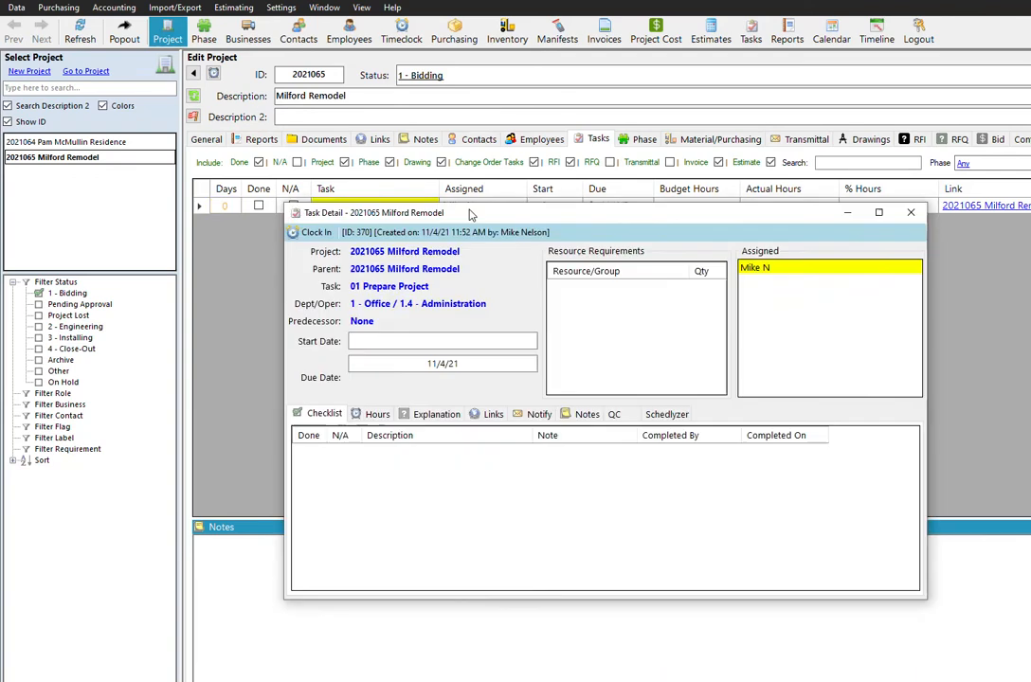
pyautogui.rightClick(353, 485)
pyautogui.click(395, 497)
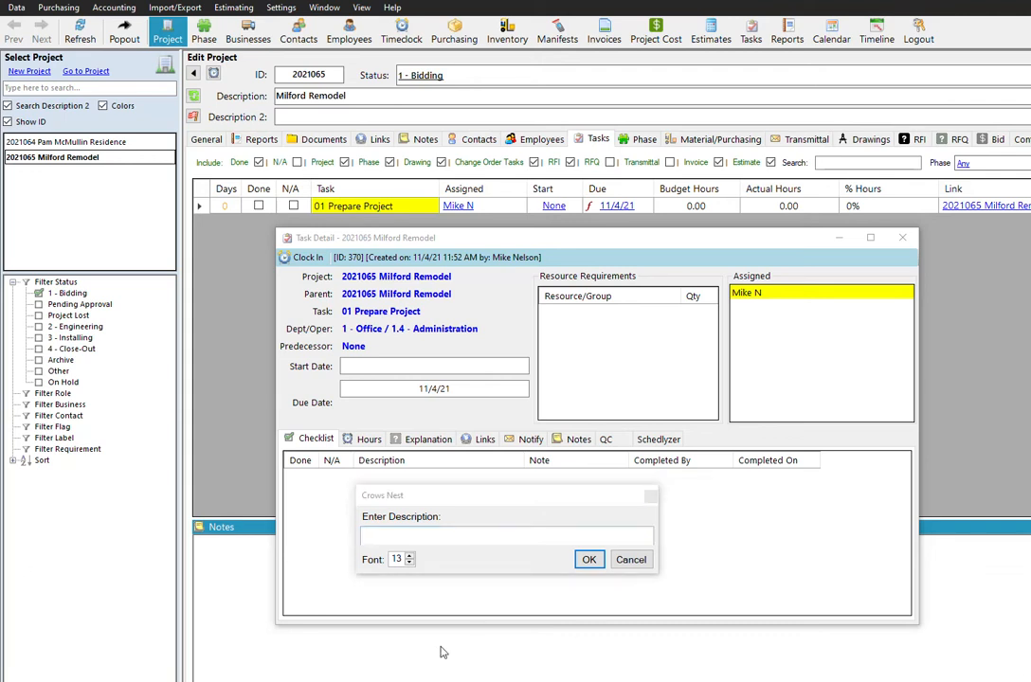
pyautogui.click(477, 550)
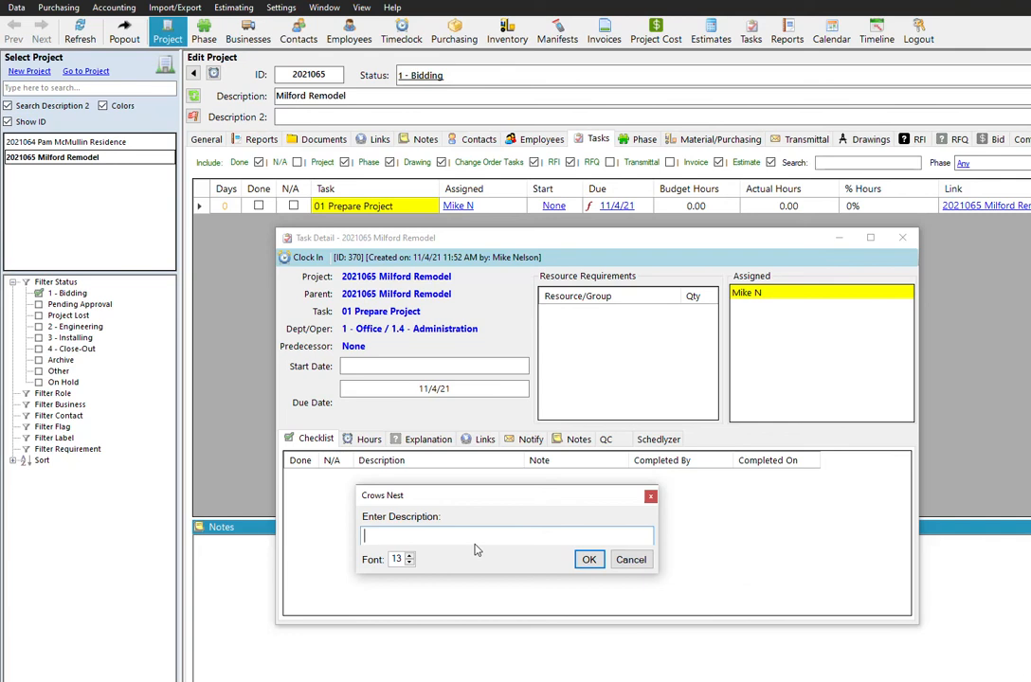
pyautogui.write('Add Project Documents')
pyautogui.press('Return')
# Add a second checklist item to the task with the description "Enter Project Contacts".
pyautogui.rightClick(533, 500)
pyautogui.click(520, 524)
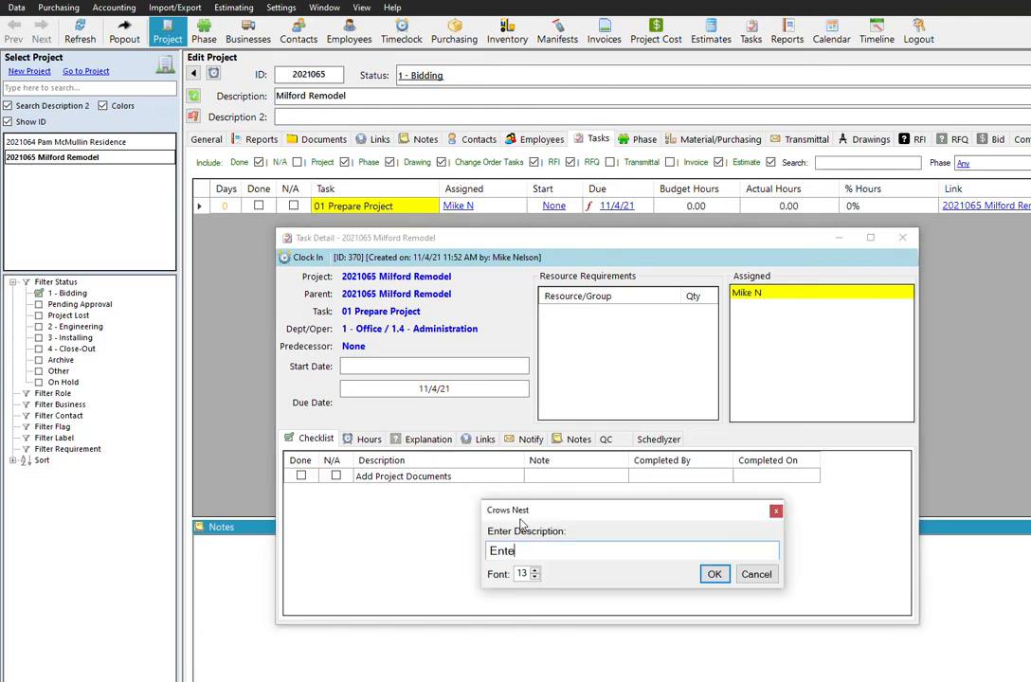
pyautogui.write('Enter Project Contacts')
pyautogui.press('Return')
# Add a third checklist item described as "Enter Project Dates" and close the task details.
pyautogui.rightClick(407, 506)
pyautogui.click(445, 519)
pyautogui.write('Enter Project Dates')
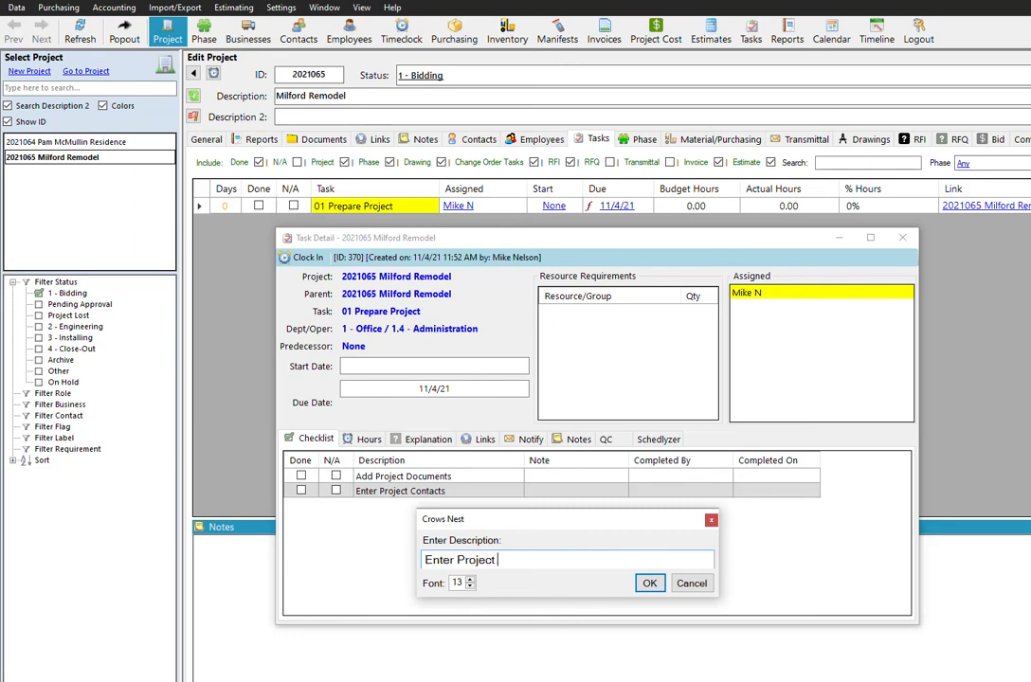
pyautogui.press('Return')
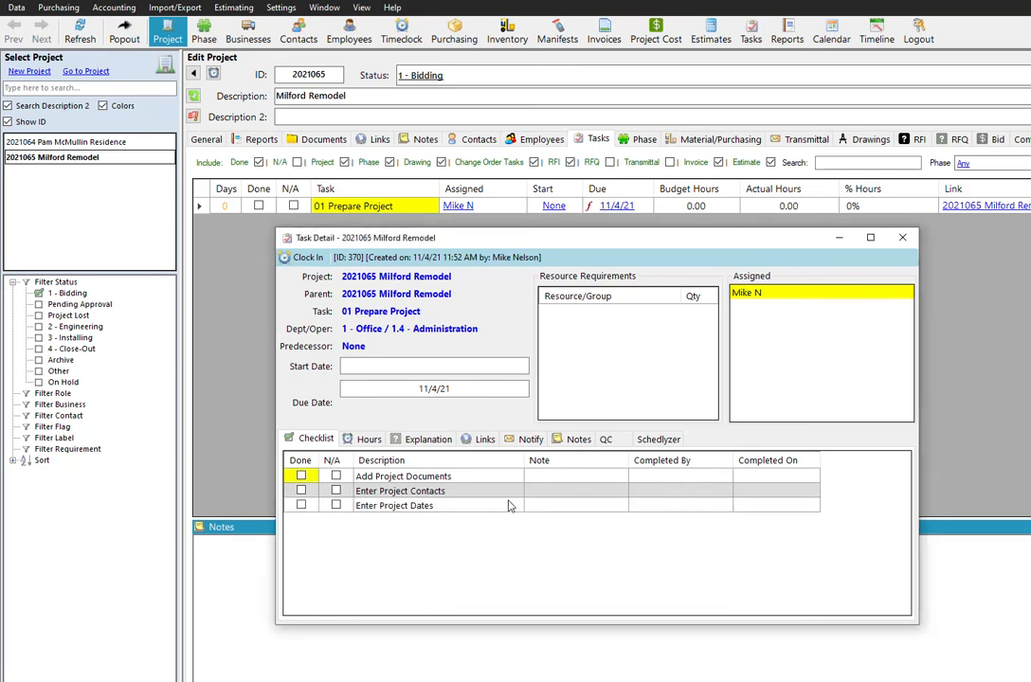
pyautogui.moveTo(483, 479); pyautogui.dragTo(487, 514)
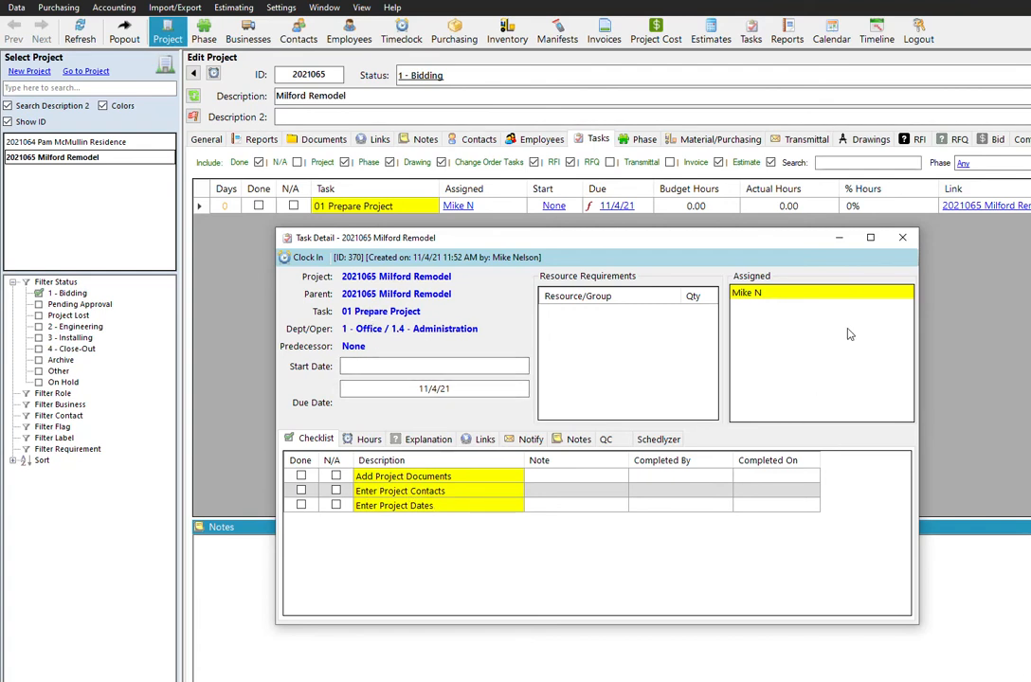
pyautogui.click(907, 241)
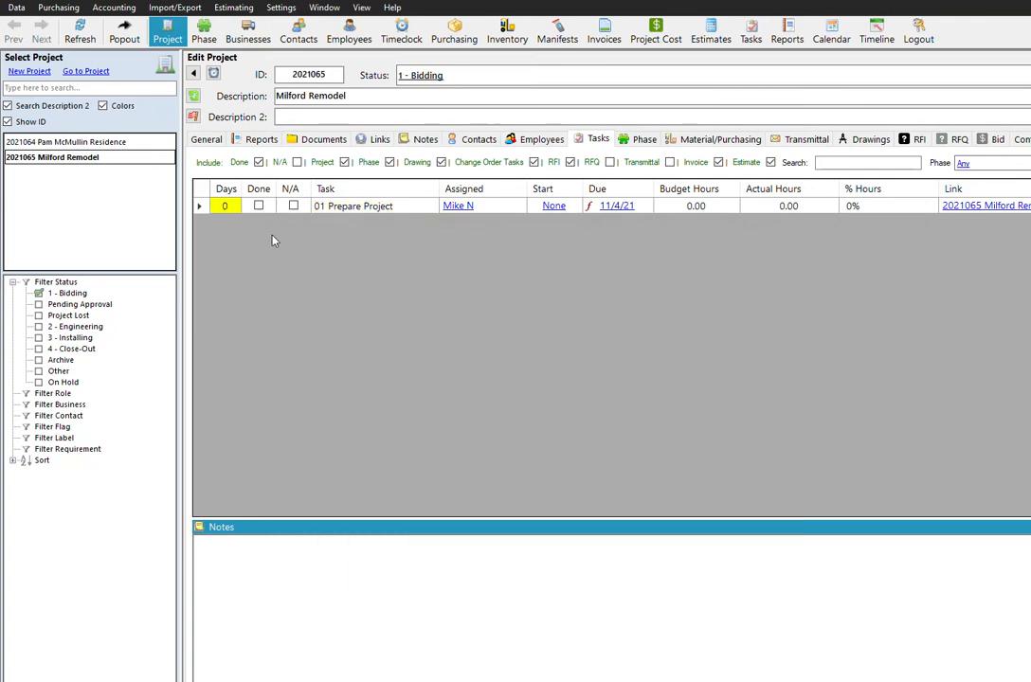
# Try to mark the 01 Prepare Project task as done from the task list and acknowledge the message.
pyautogui.click(405, 209)
pyautogui.click(258, 206)
pyautogui.moveTo(843, 435); pyautogui.dragTo(346, 254)
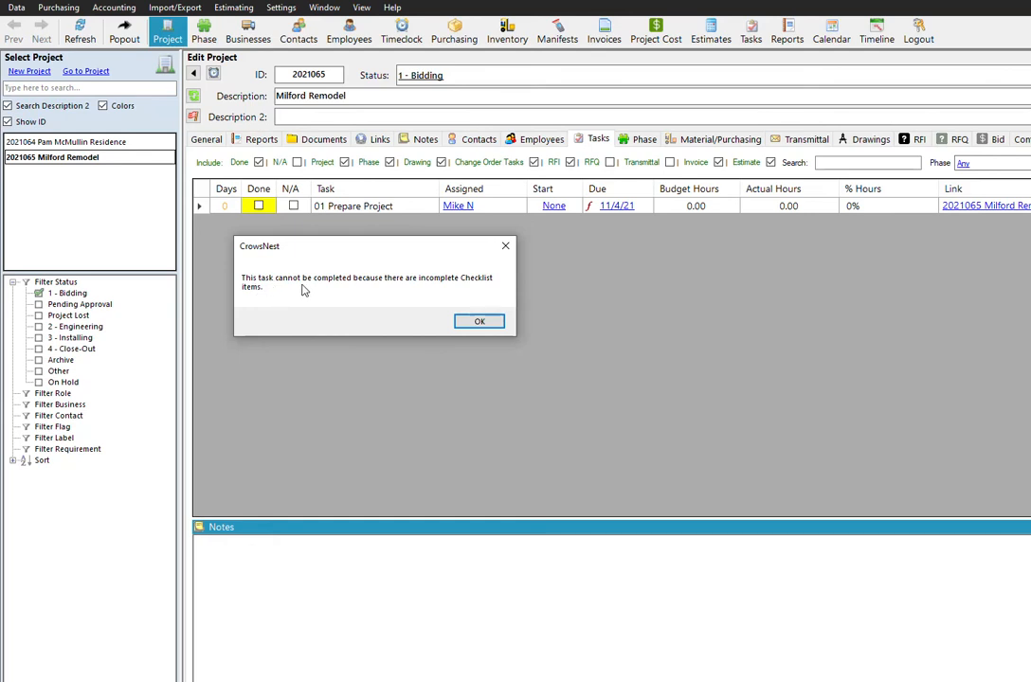
pyautogui.click(480, 322)
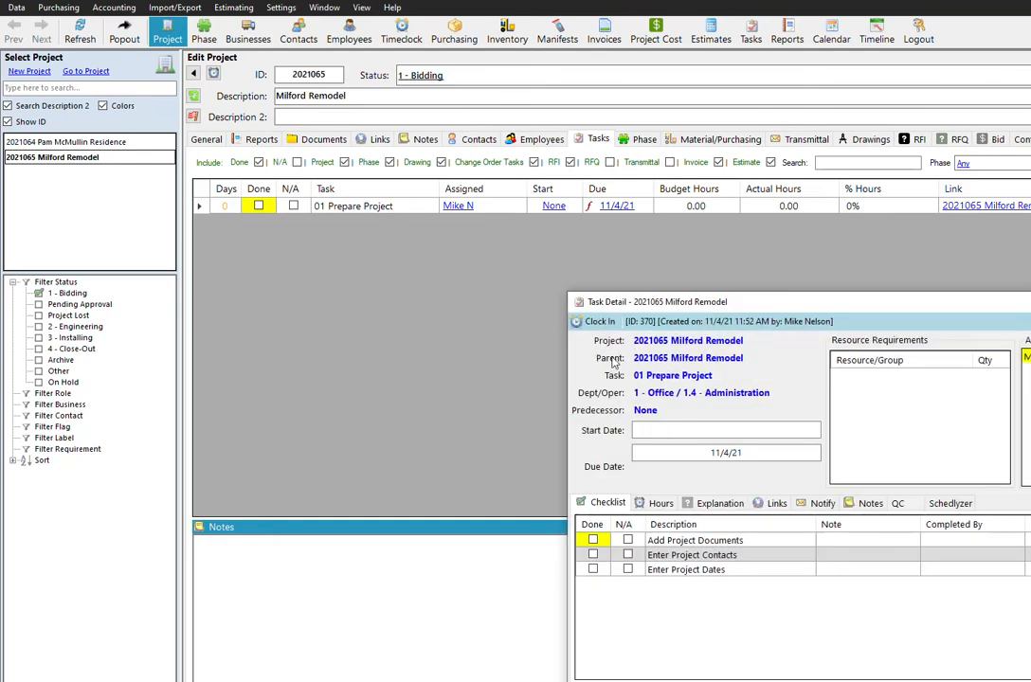
# Mark the checklist items Add Project Documents, Enter Project Contacts and Enter Project Dates as done in the task details.
pyautogui.moveTo(743, 296); pyautogui.dragTo(548, 252)
pyautogui.moveTo(734, 260); pyautogui.dragTo(533, 218)
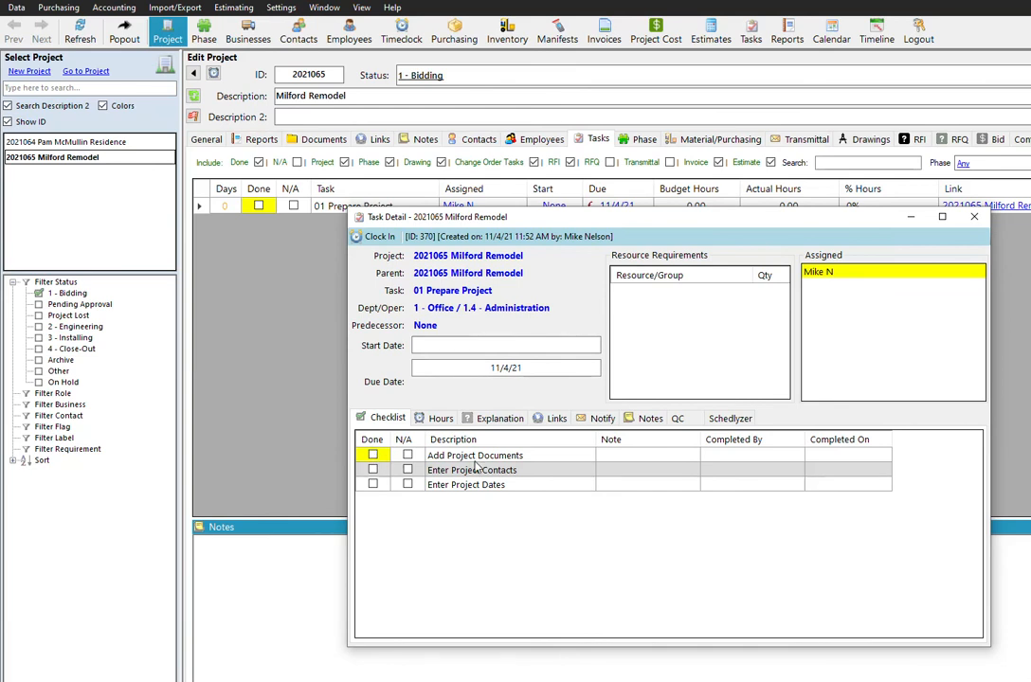
pyautogui.click(372, 456)
pyautogui.click(372, 470)
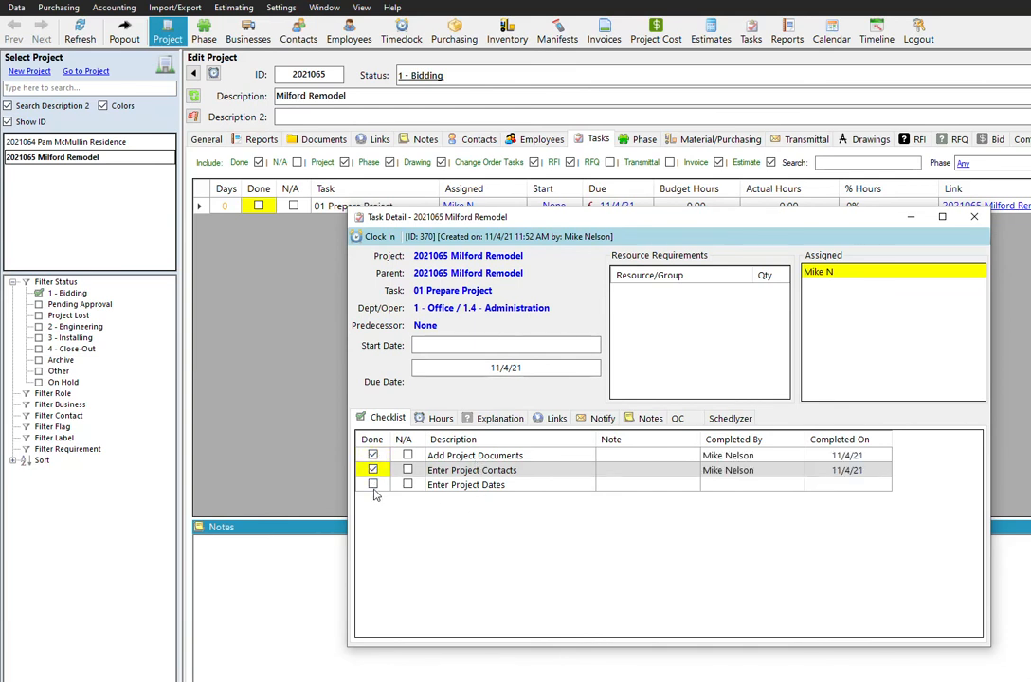
pyautogui.click(372, 484)
# Agree to complete the 01 Prepare Project task and accept adding the triggered 02 Estimate task.
pyautogui.moveTo(741, 388); pyautogui.dragTo(541, 463)
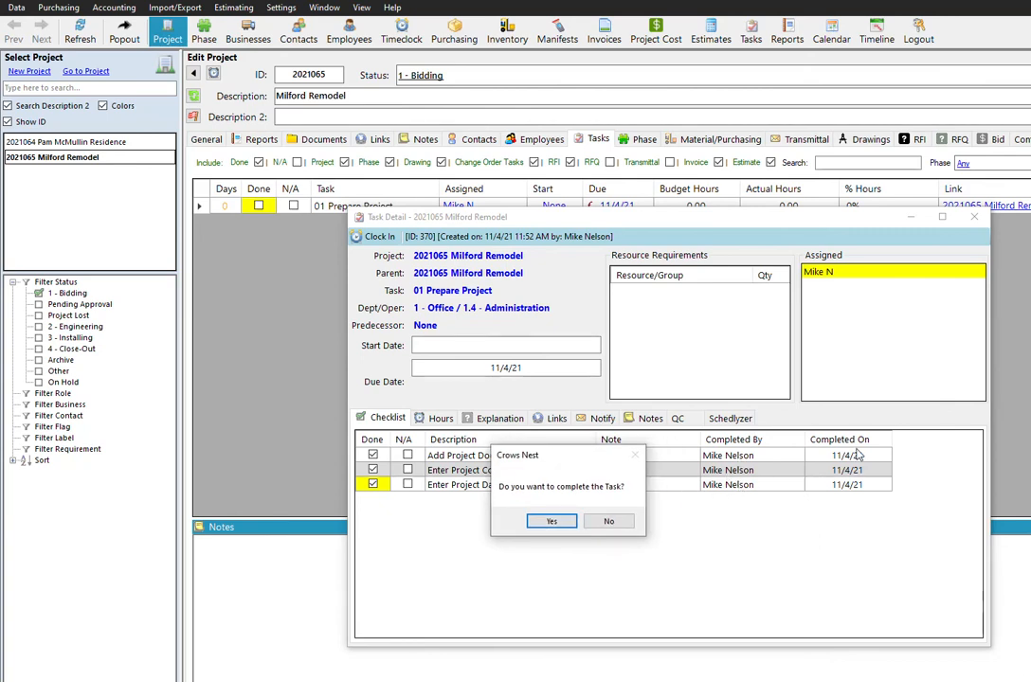
pyautogui.moveTo(536, 455); pyautogui.dragTo(540, 383)
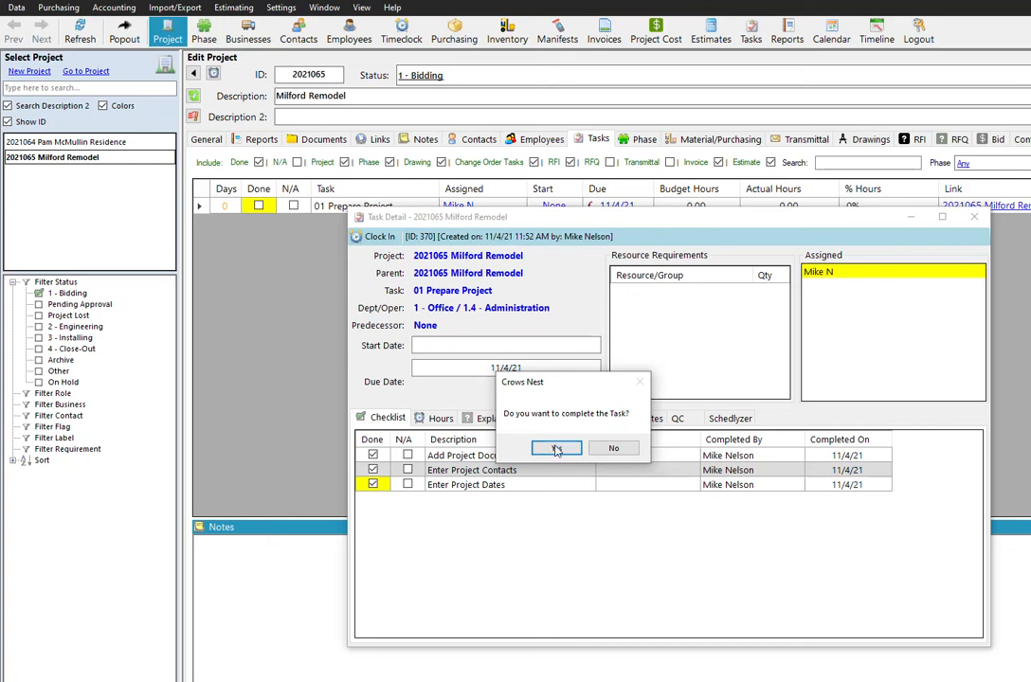
pyautogui.click(558, 449)
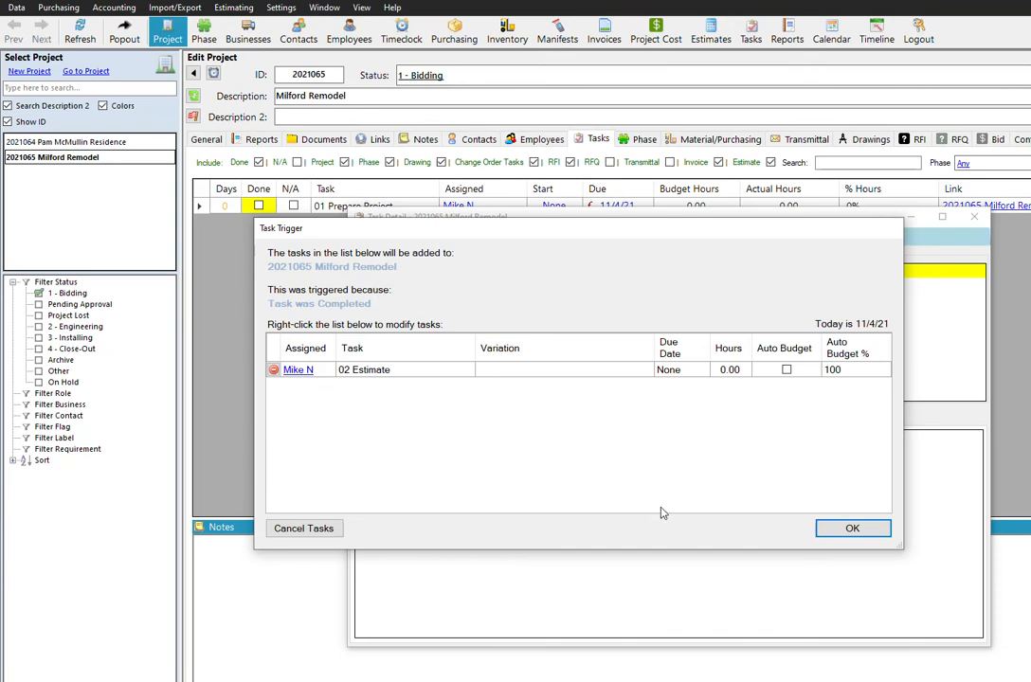
pyautogui.click(852, 528)
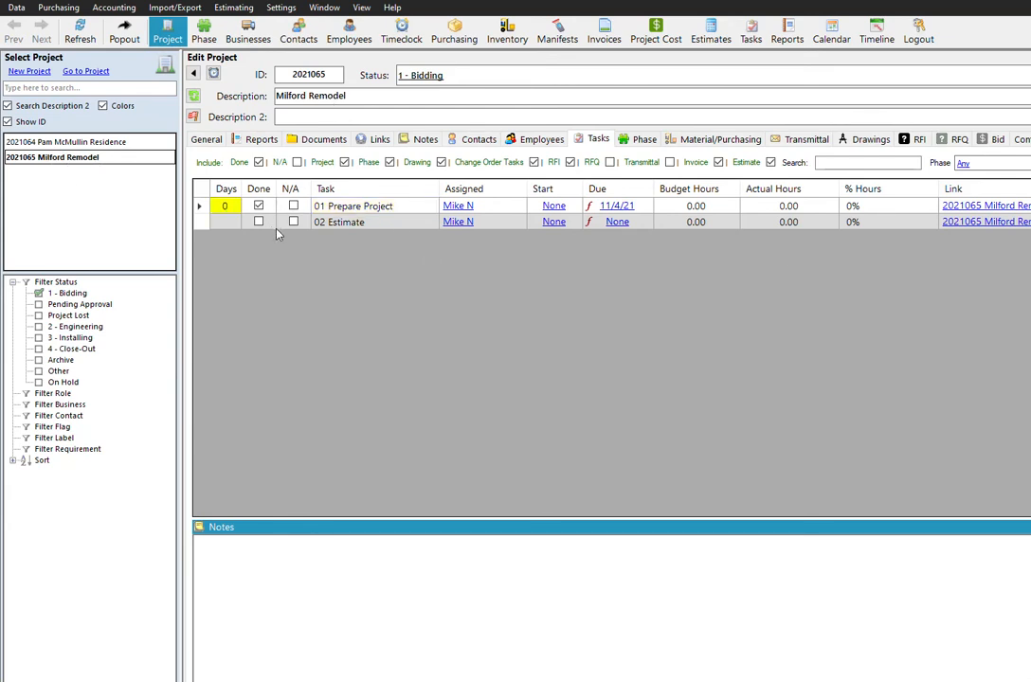
# Switch to project 2021064, look at the checklist in its 01 Prepare Project task details, and close them.
pyautogui.click(95, 142)
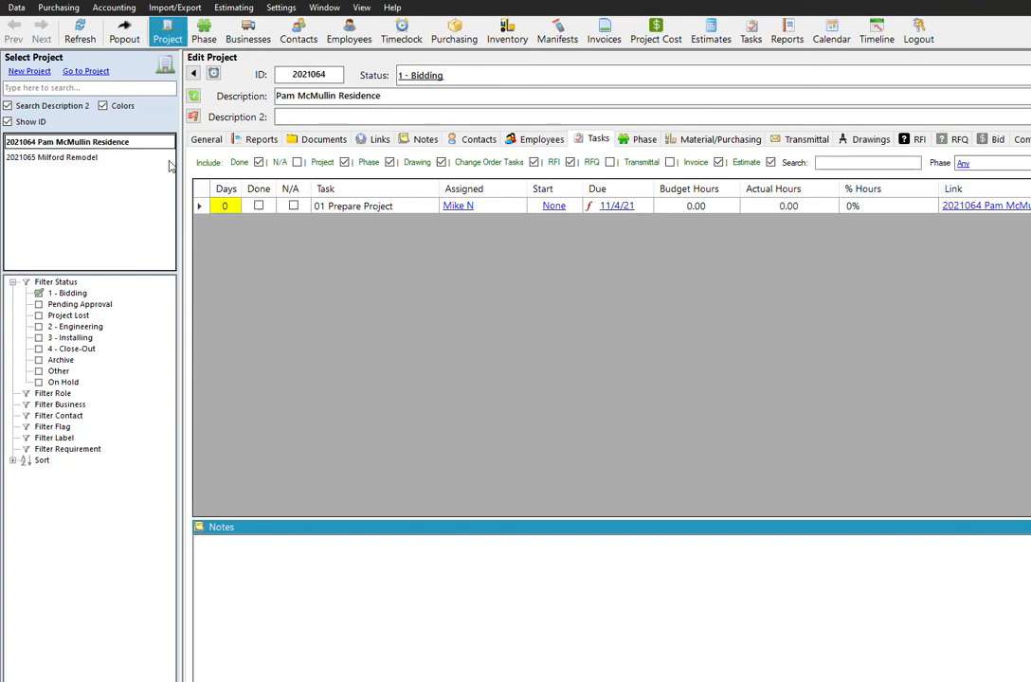
pyautogui.rightClick(399, 205)
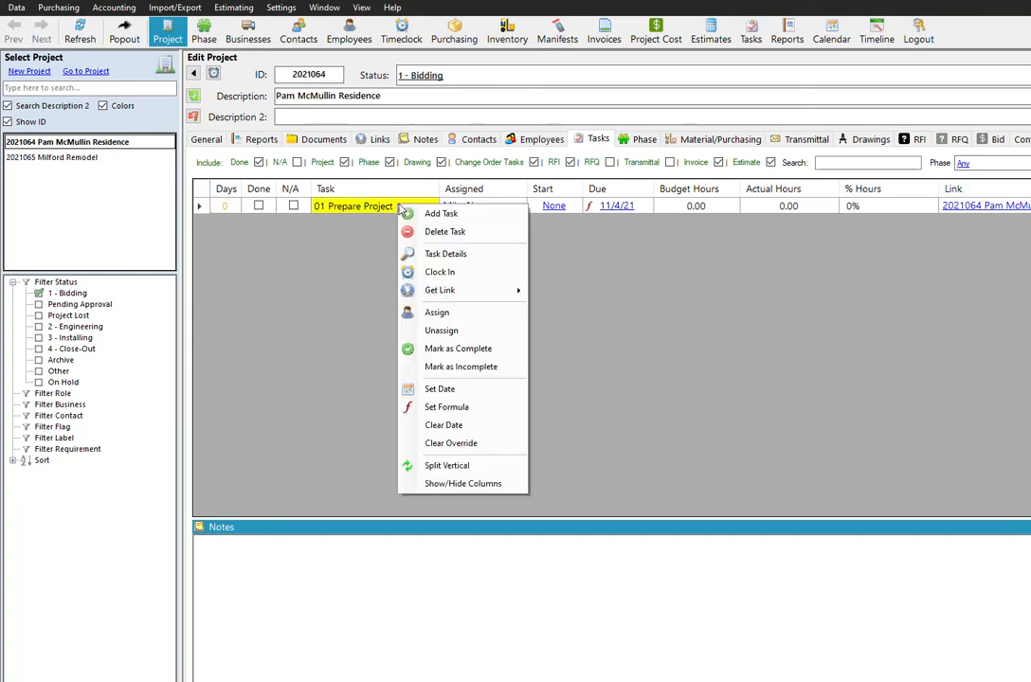
pyautogui.click(456, 255)
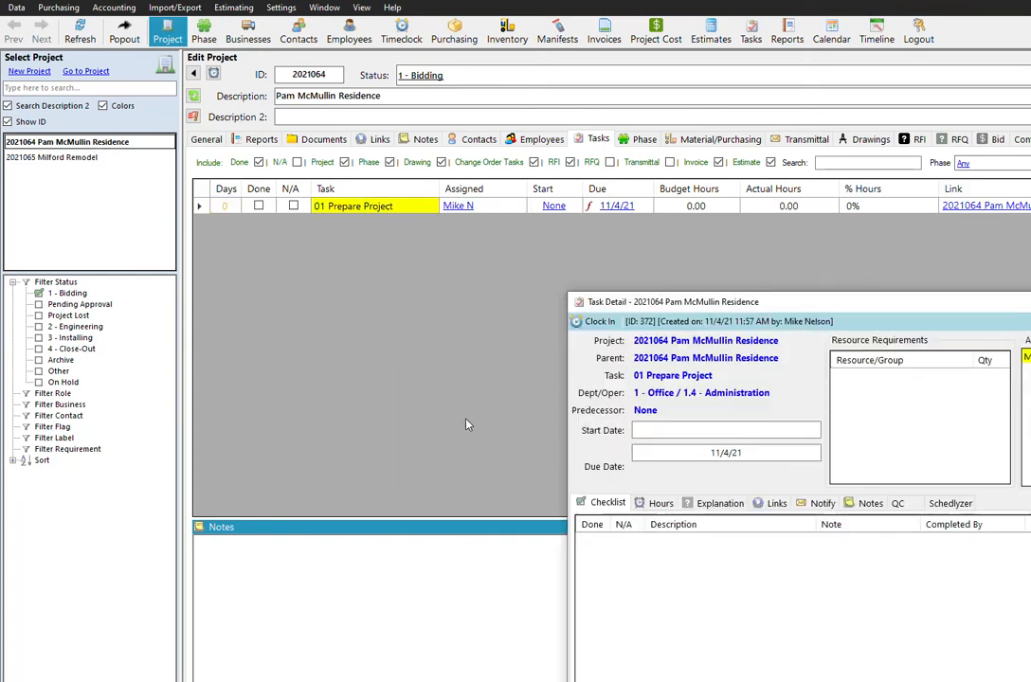
pyautogui.moveTo(714, 303); pyautogui.dragTo(364, 224)
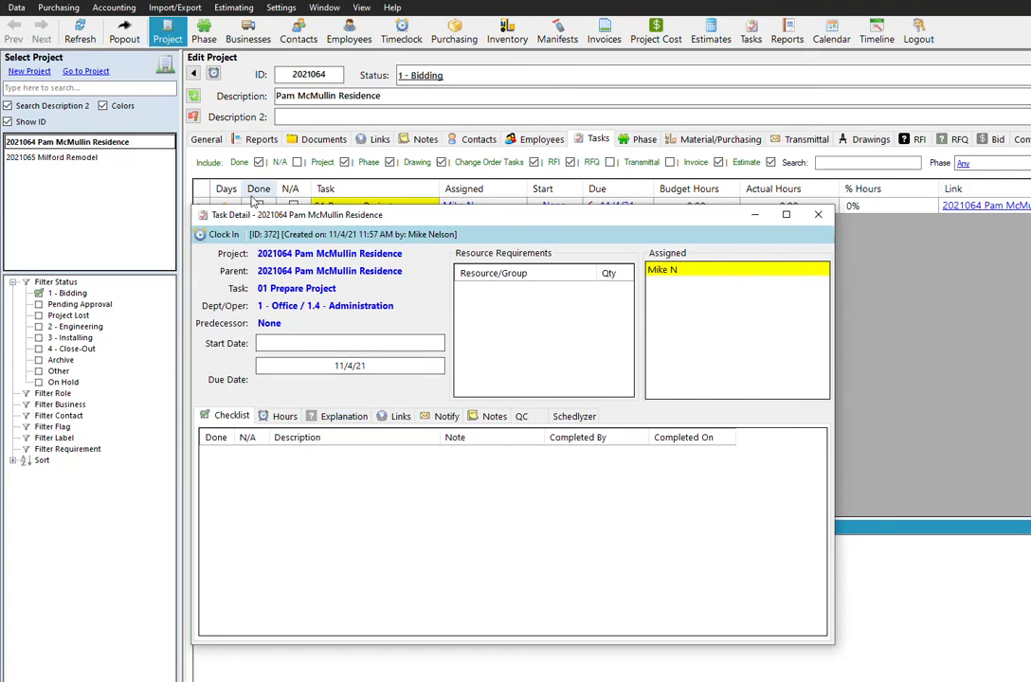
pyautogui.moveTo(382, 214); pyautogui.dragTo(386, 233)
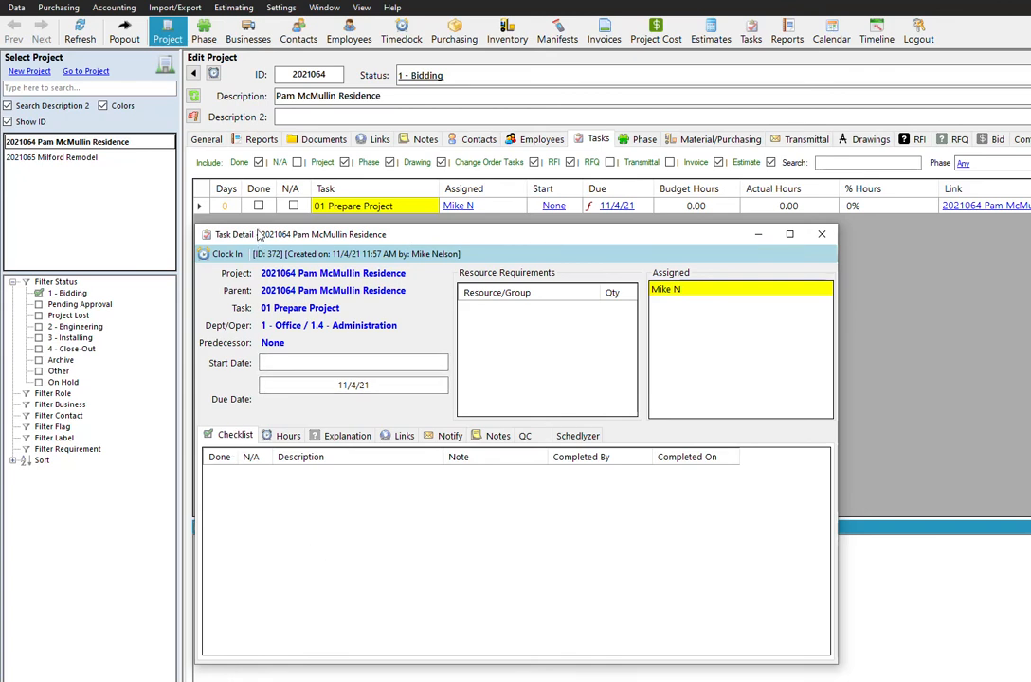
pyautogui.moveTo(308, 239); pyautogui.dragTo(367, 250)
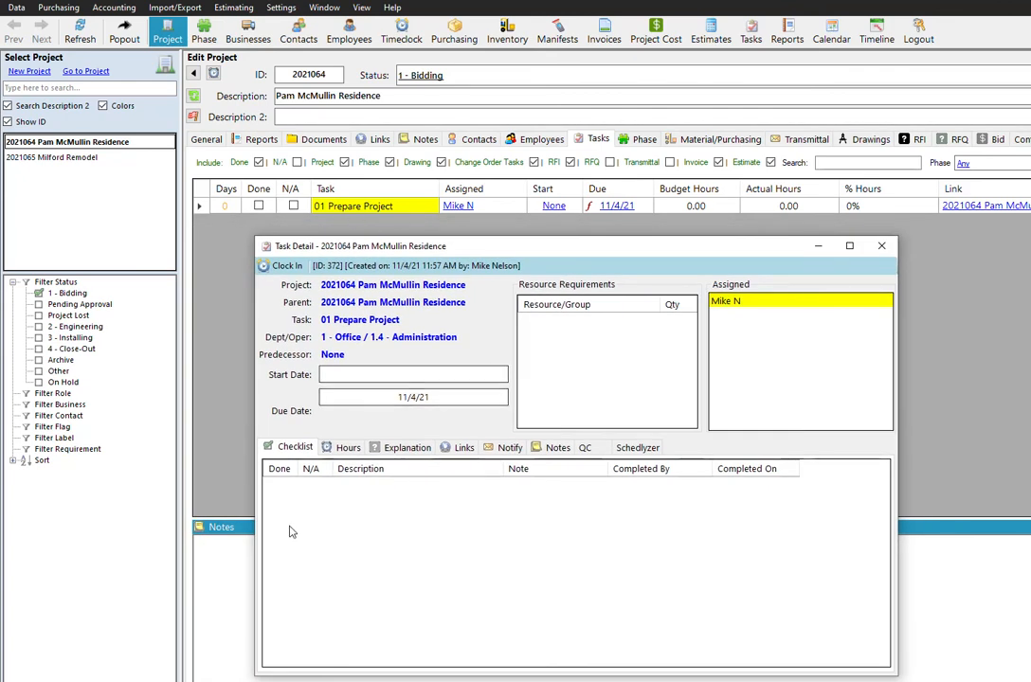
pyautogui.click(441, 680)
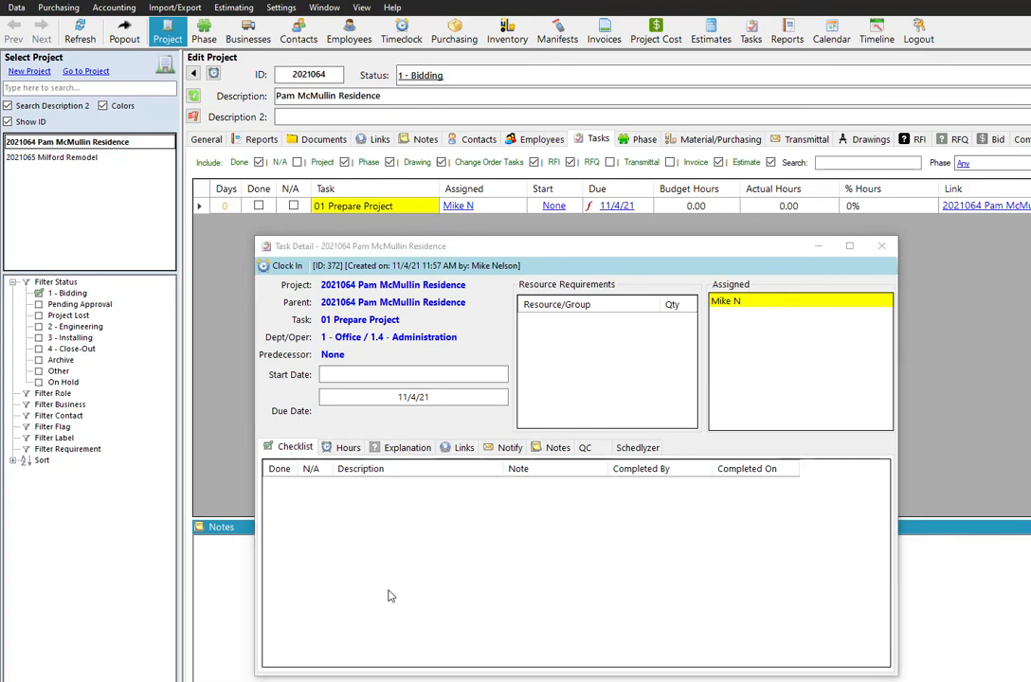
pyautogui.click(881, 245)
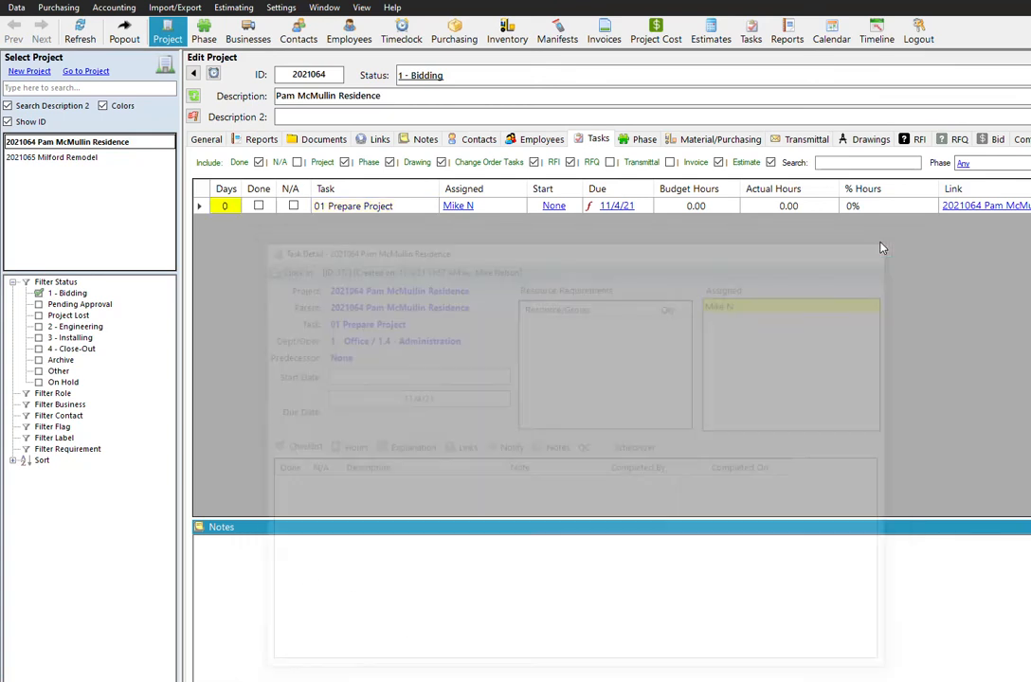
# Open the task definitions and view which tasks the 01 Prepare Project definition triggers.
pyautogui.click(278, 11)
pyautogui.click(309, 72)
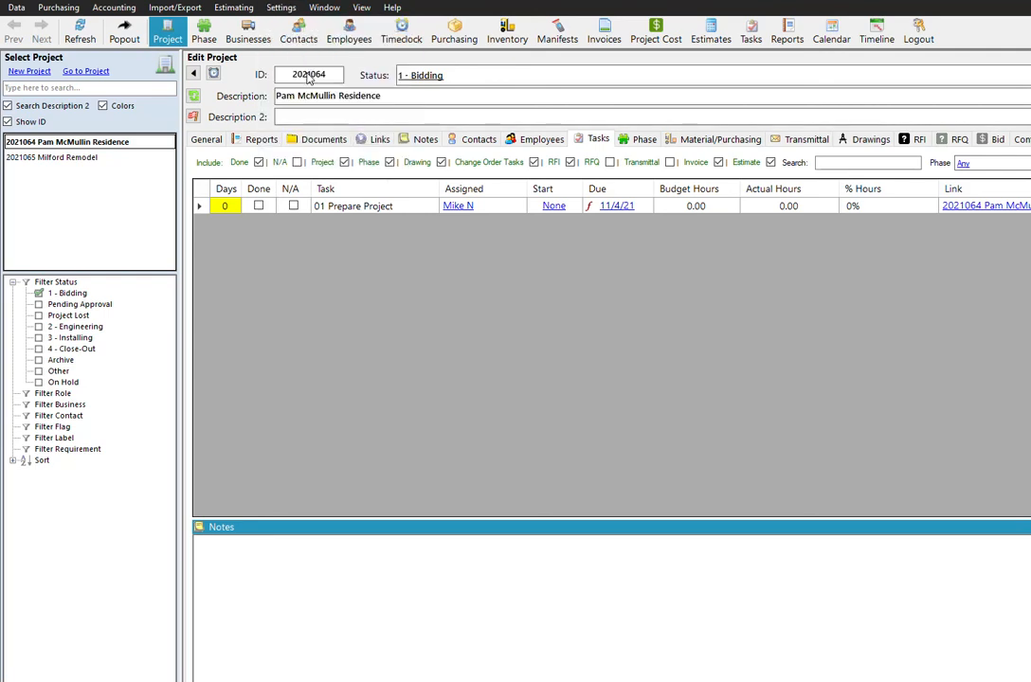
pyautogui.moveTo(809, 275); pyautogui.dragTo(507, 193)
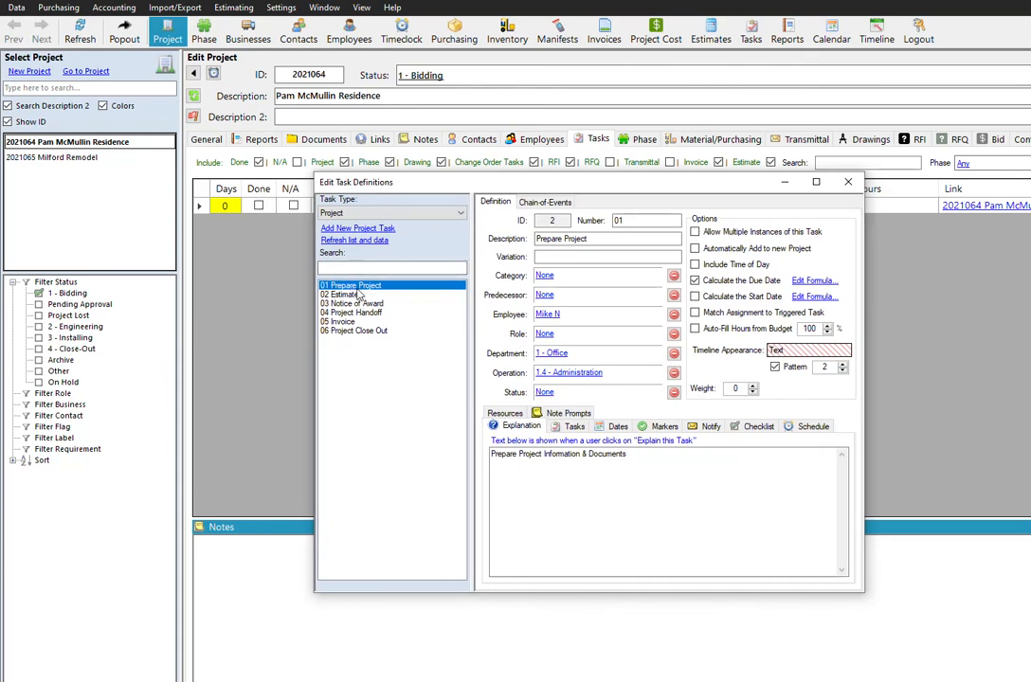
pyautogui.click(574, 428)
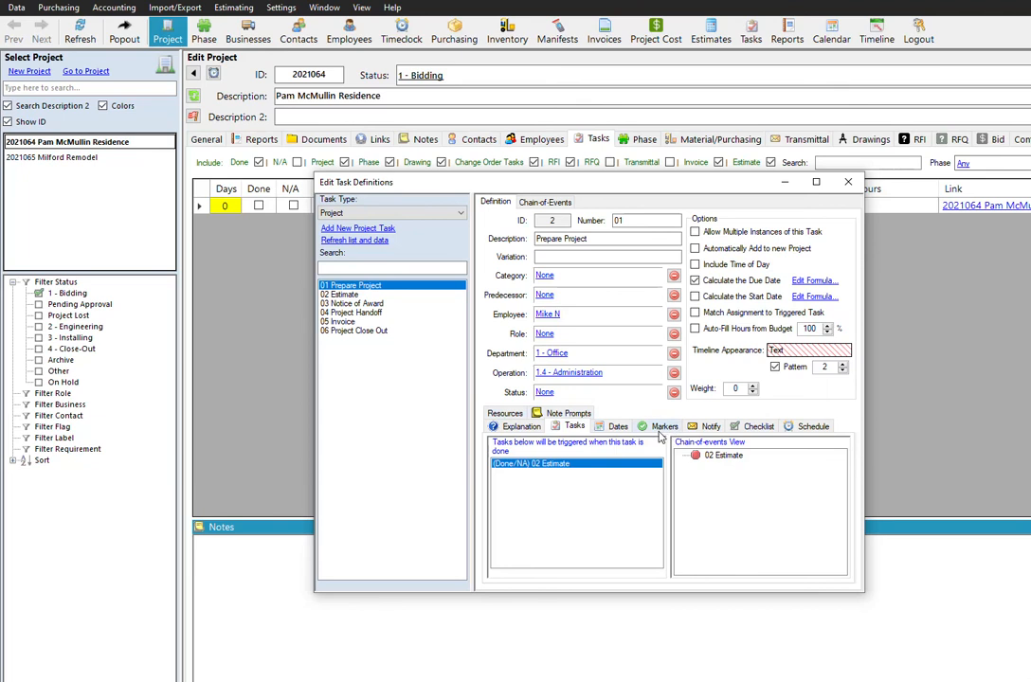
# Add the checklist item "Add Project Documents" to the 01 Prepare Project task definition.
pyautogui.click(758, 427)
pyautogui.click(583, 479)
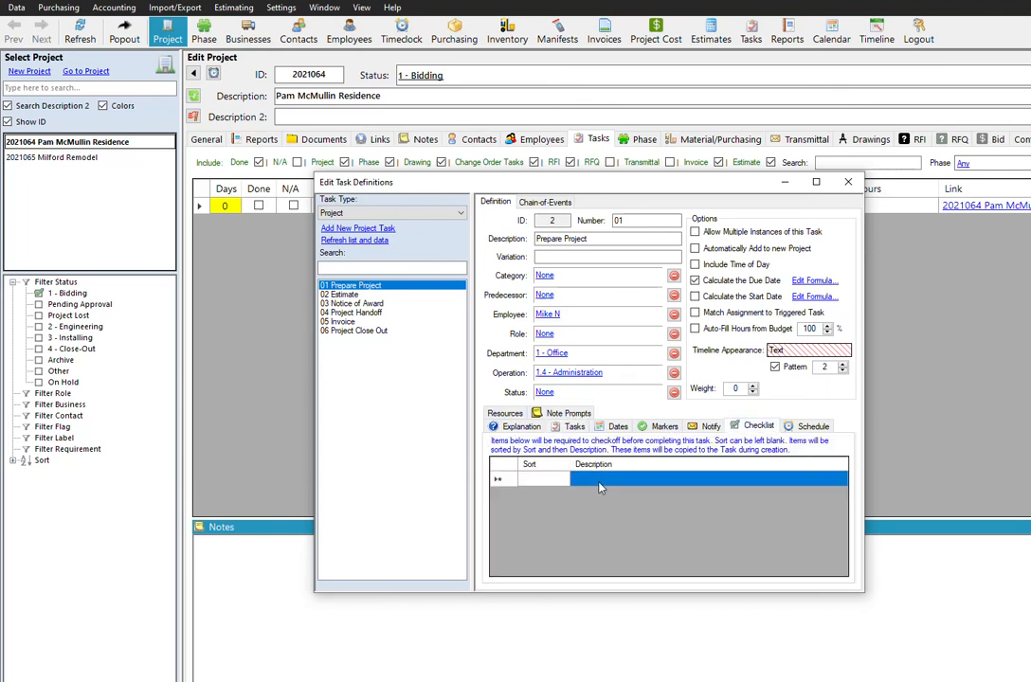
pyautogui.write('Add Project Documents')
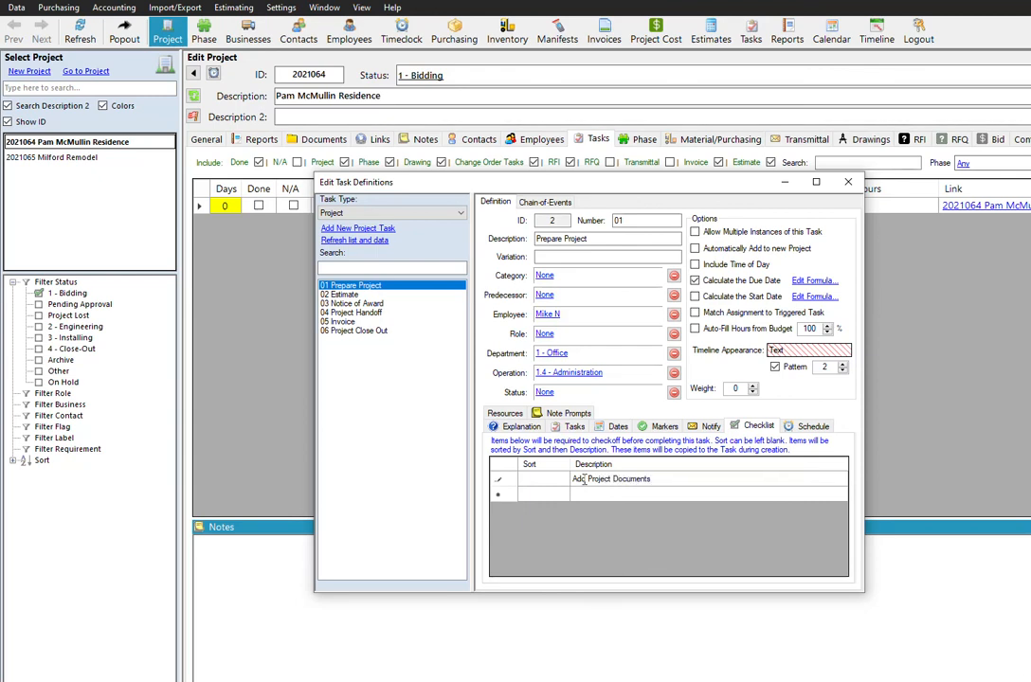
# Add the checklist items "Enter Project Contacts" and "Enter Project Dates" to the 01 Prepare Project definition, and close the task definitions.
pyautogui.click(669, 494)
pyautogui.write('Enter Proj')
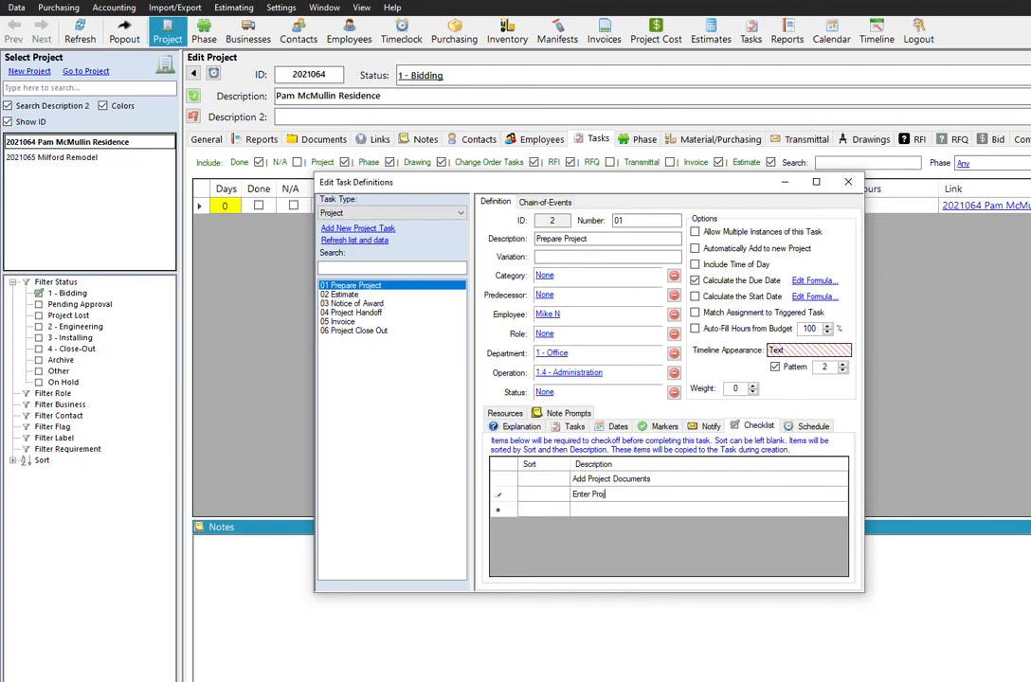
pyautogui.write('ect Contacts')
pyautogui.click(666, 514)
pyautogui.write('Enter Project Dates')
pyautogui.click(667, 495)
pyautogui.click(670, 482)
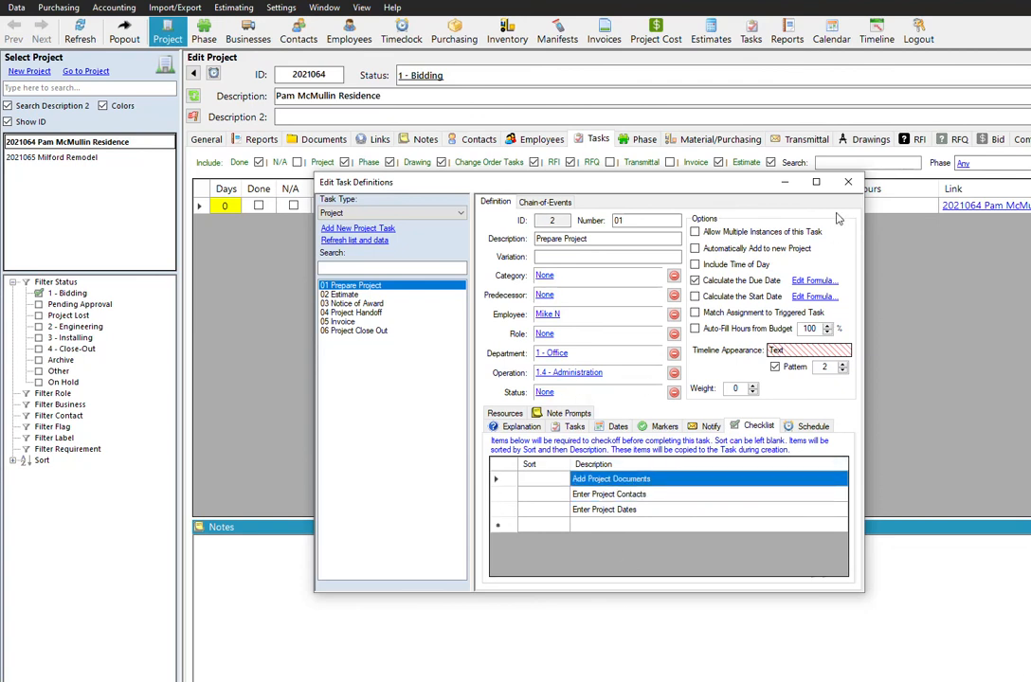
pyautogui.click(848, 181)
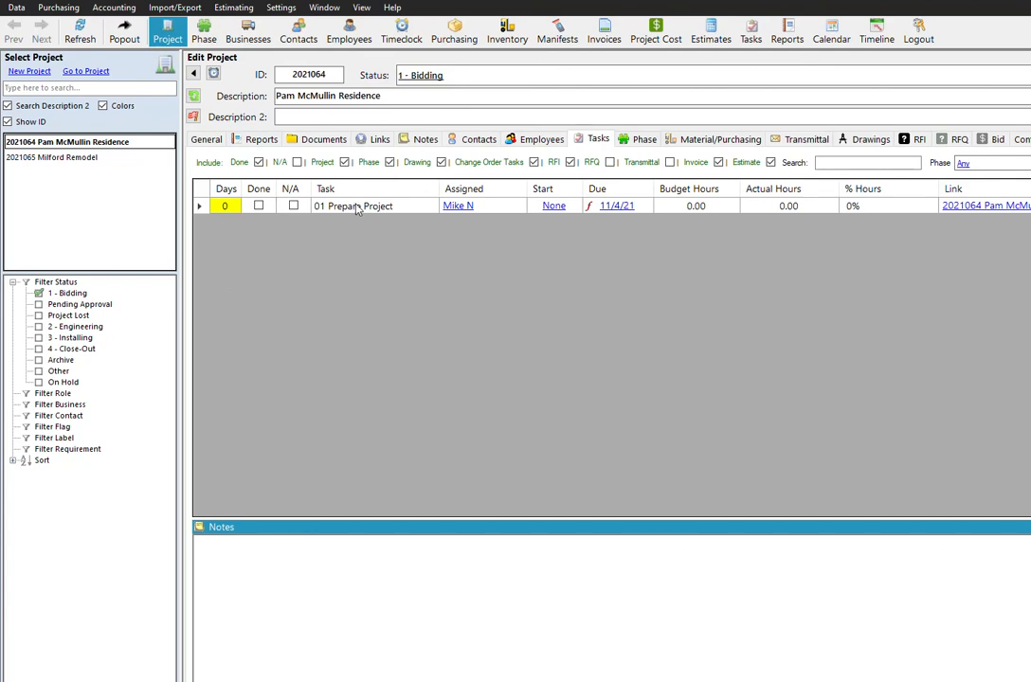
# Delete the existing 01 Prepare Project task from project 2021064 and confirm the deletion.
pyautogui.rightClick(411, 210)
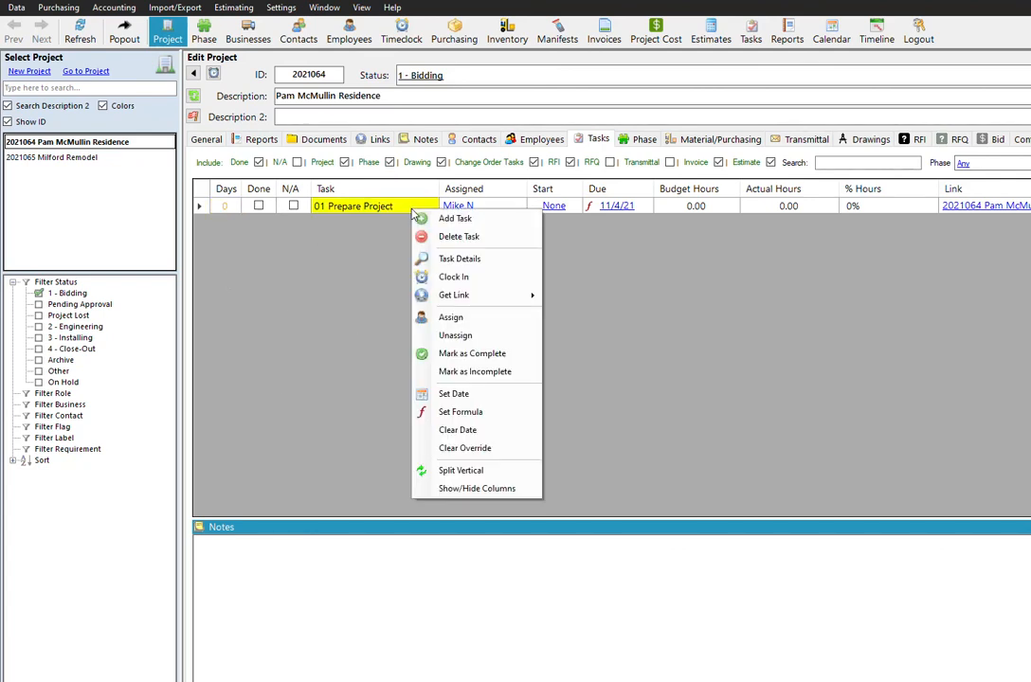
pyautogui.click(461, 242)
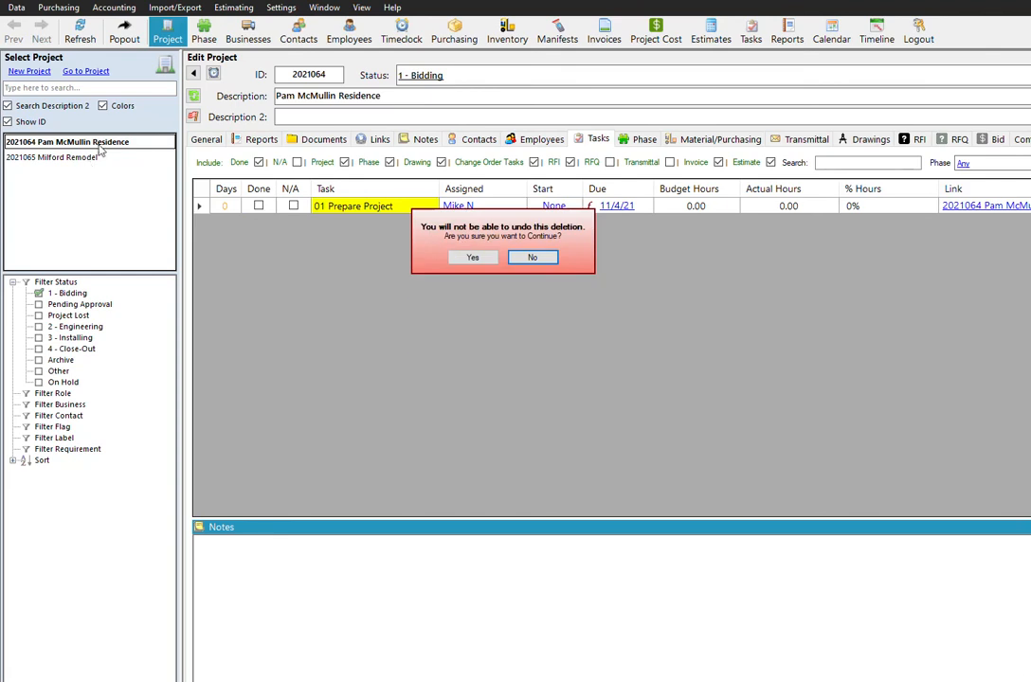
pyautogui.click(472, 257)
# Add a new Project-type task to project 2021064 from the 01 Prepare Project definition and accept the triggered task.
pyautogui.rightClick(247, 211)
pyautogui.click(287, 219)
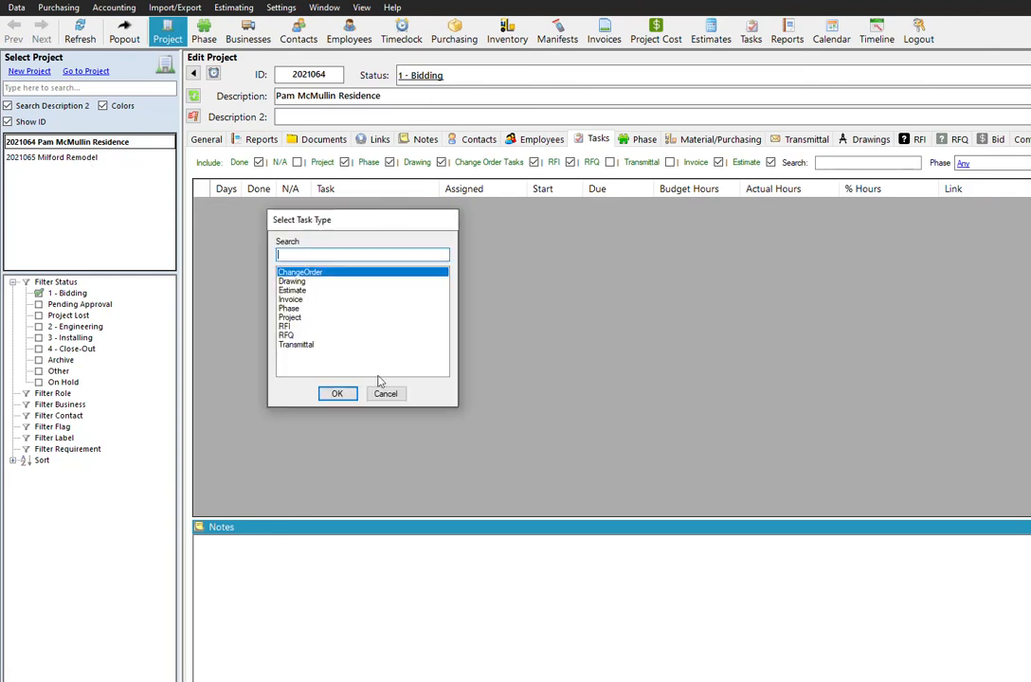
pyautogui.click(289, 318)
pyautogui.click(336, 393)
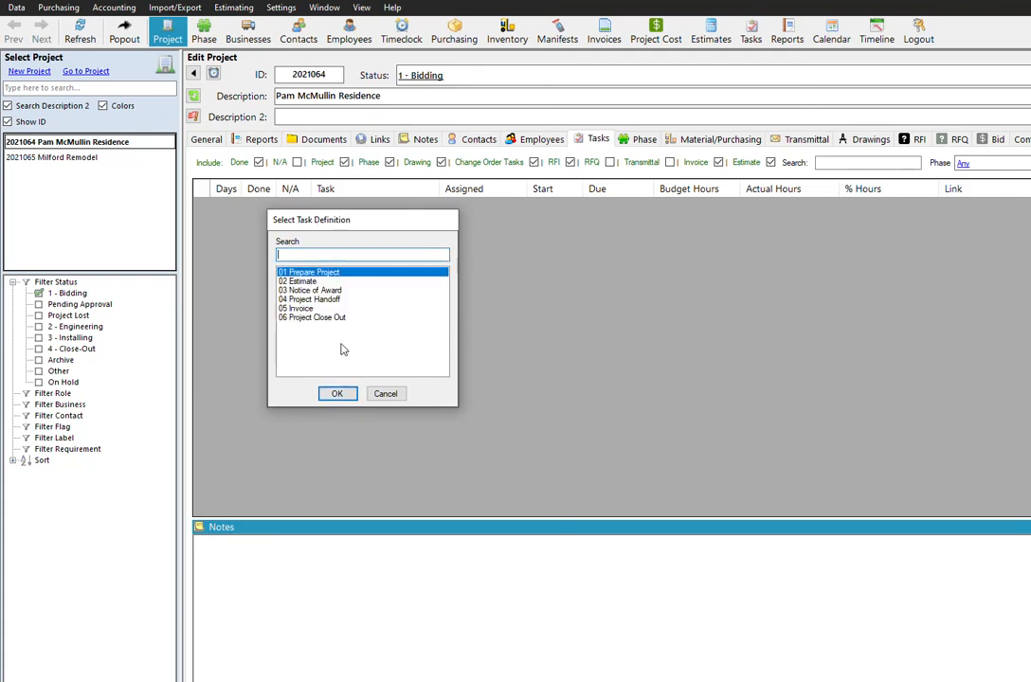
pyautogui.click(341, 393)
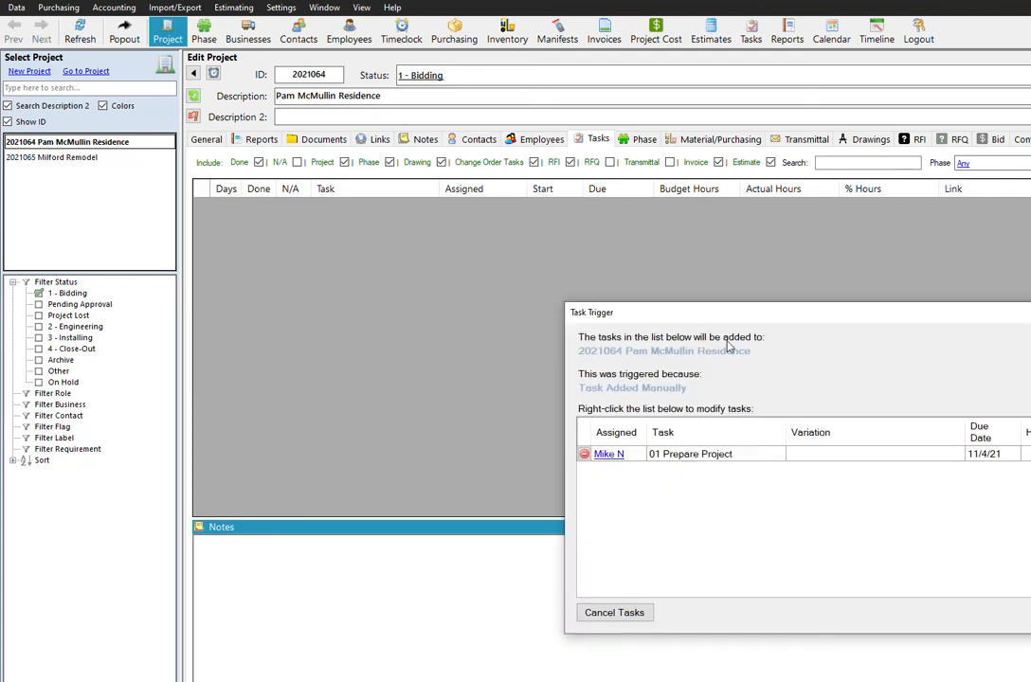
pyautogui.press('Return')
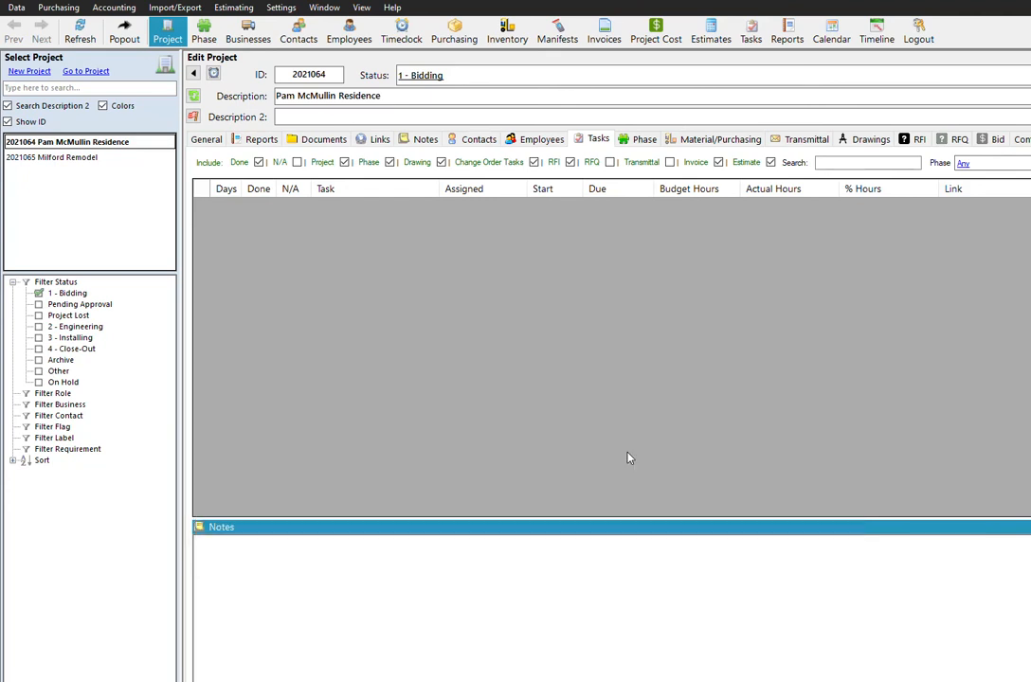
# Try to mark the newly added 01 Prepare Project task as done.
pyautogui.click(258, 206)
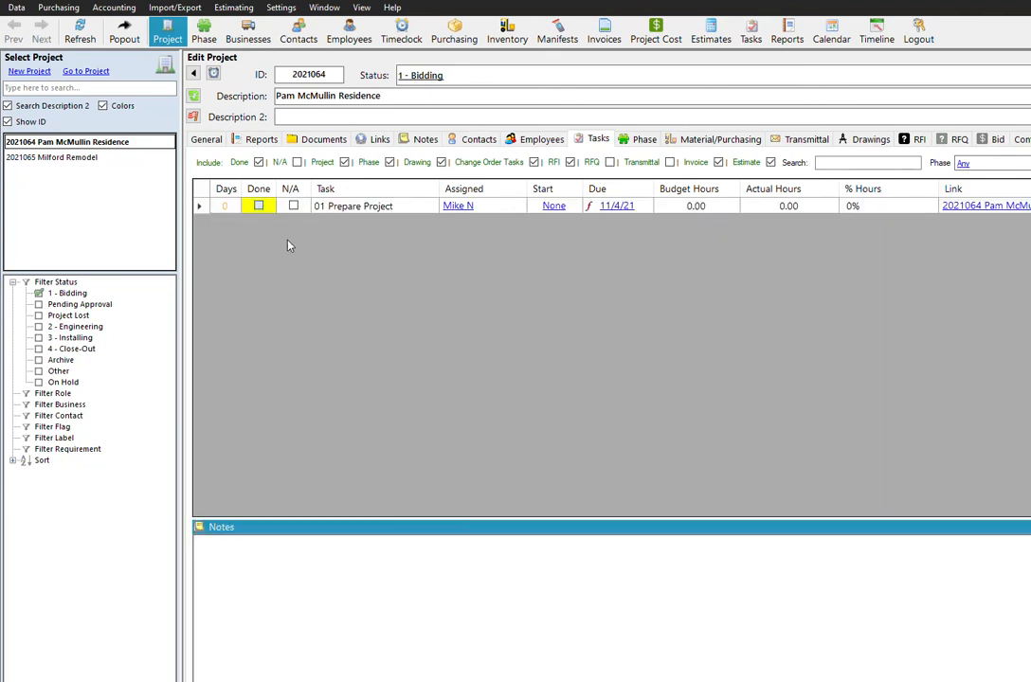
pyautogui.click(529, 389)
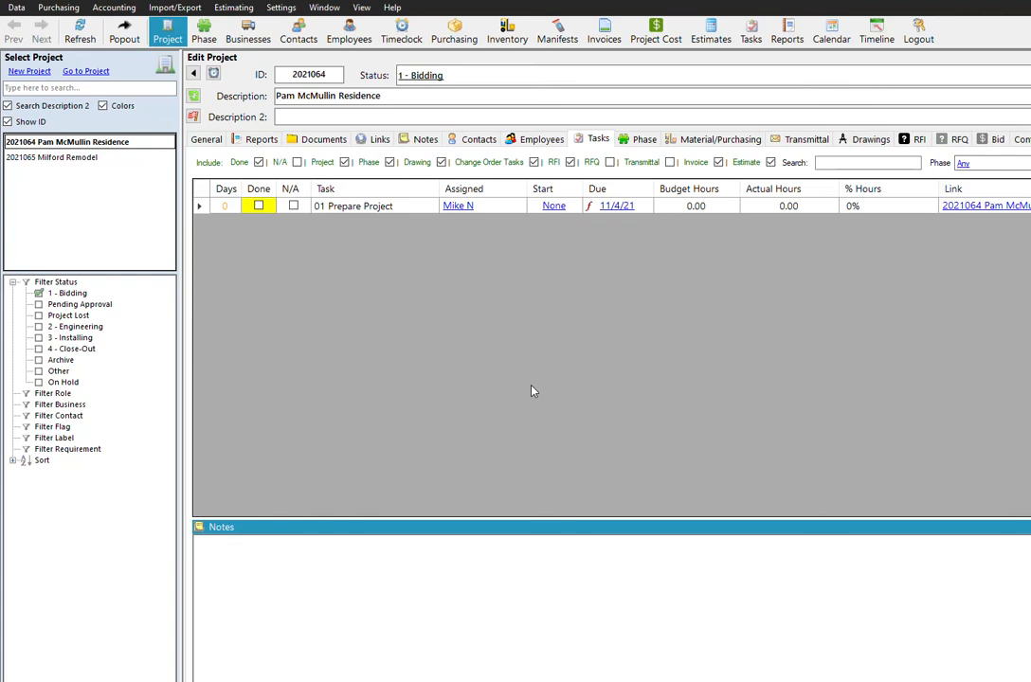